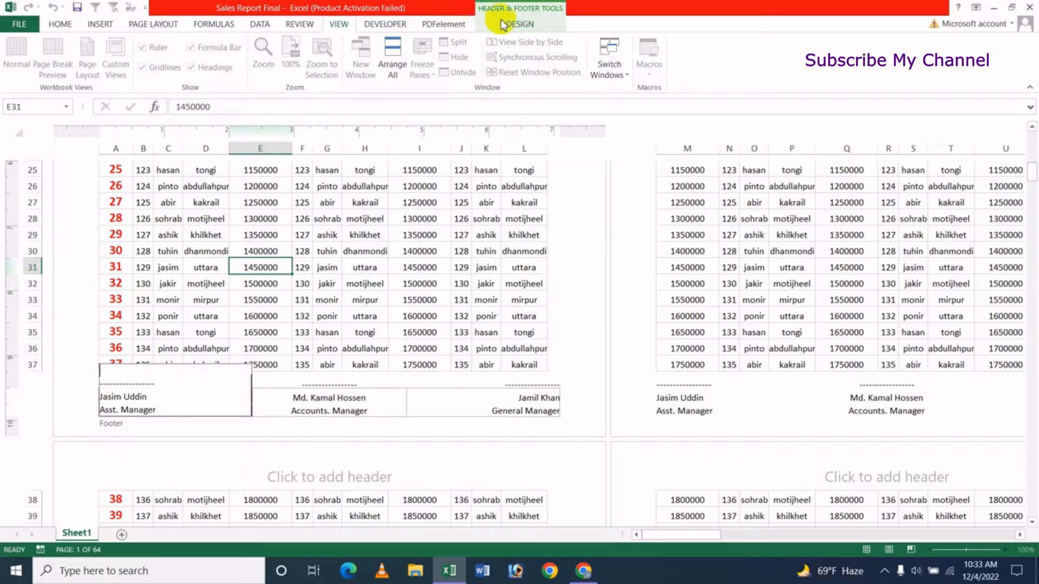
Step: Insert the signature picture from the Documents folder above the dashed line in the left footer section
{"action": "left_click", "coordinate": [517, 25]}
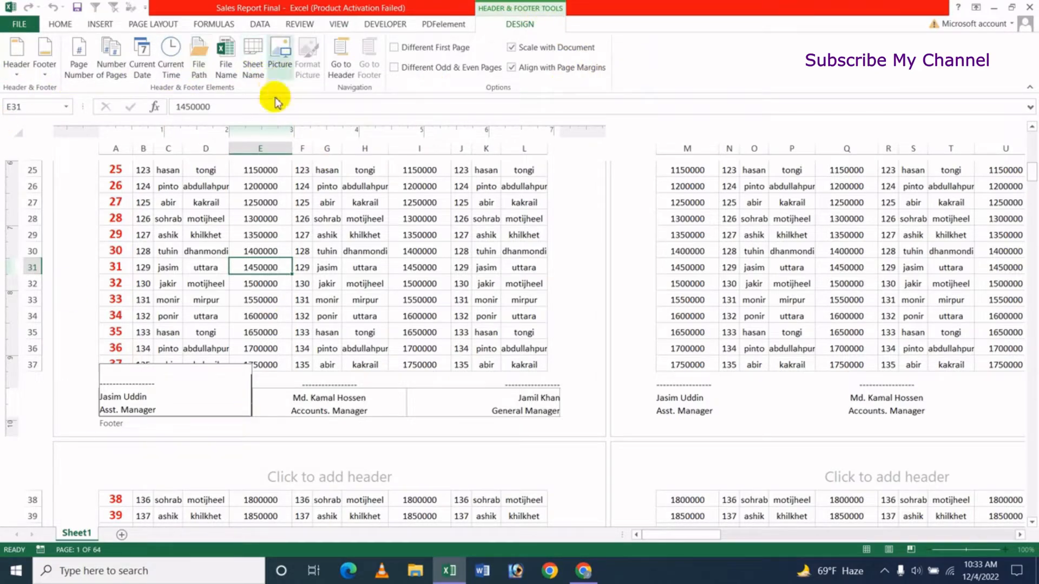
{"action": "left_click", "coordinate": [278, 61]}
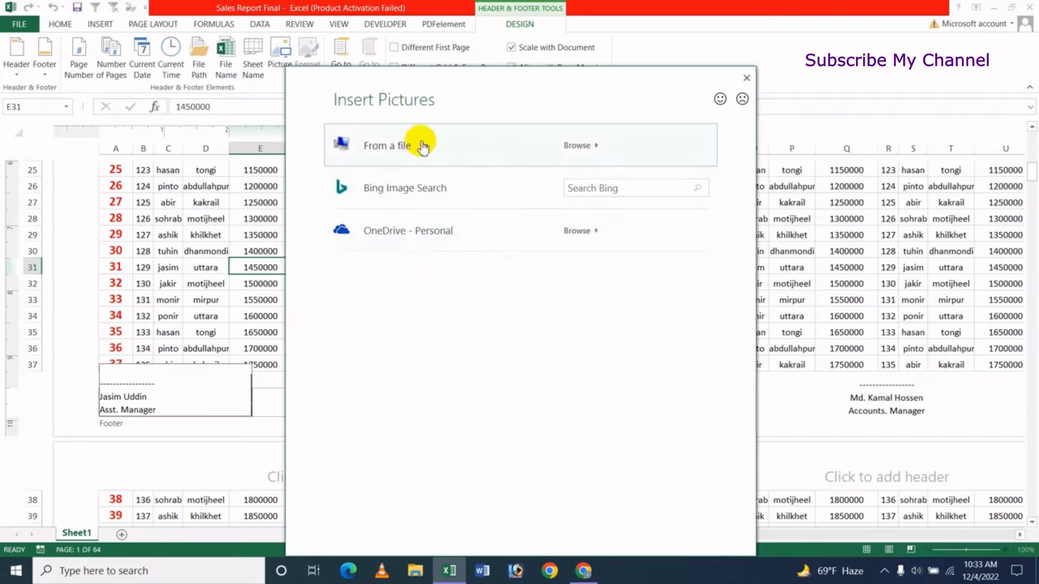
{"action": "left_click", "coordinate": [396, 145]}
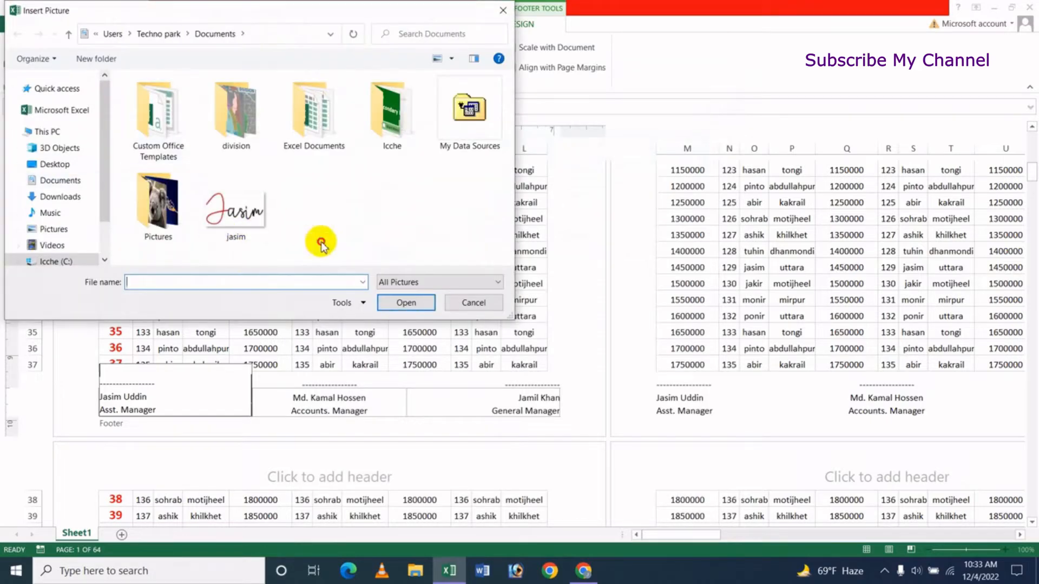
{"action": "left_click", "coordinate": [230, 215]}
{"action": "left_click", "coordinate": [371, 196]}
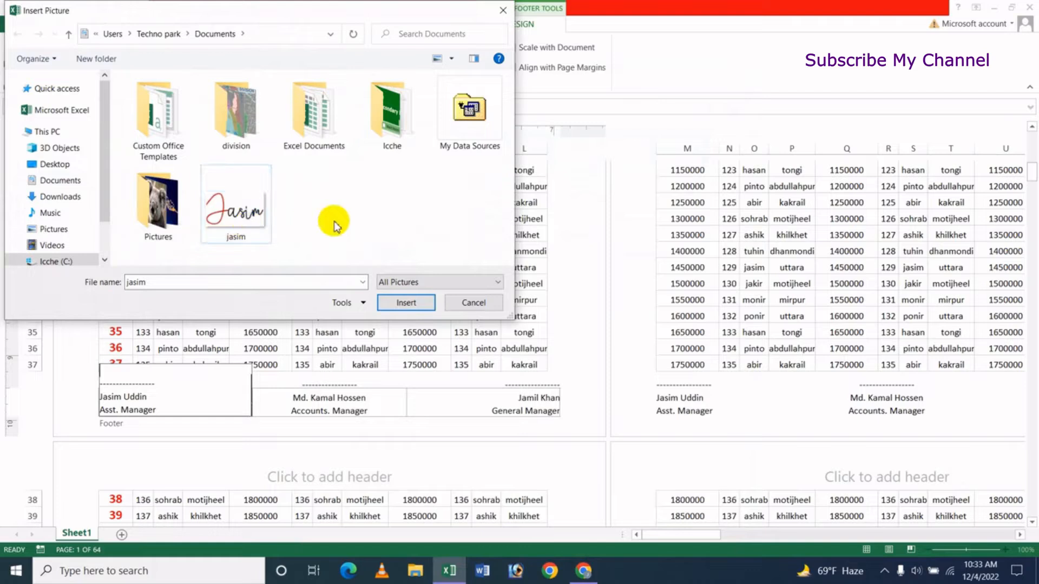
{"action": "left_click", "coordinate": [238, 227]}
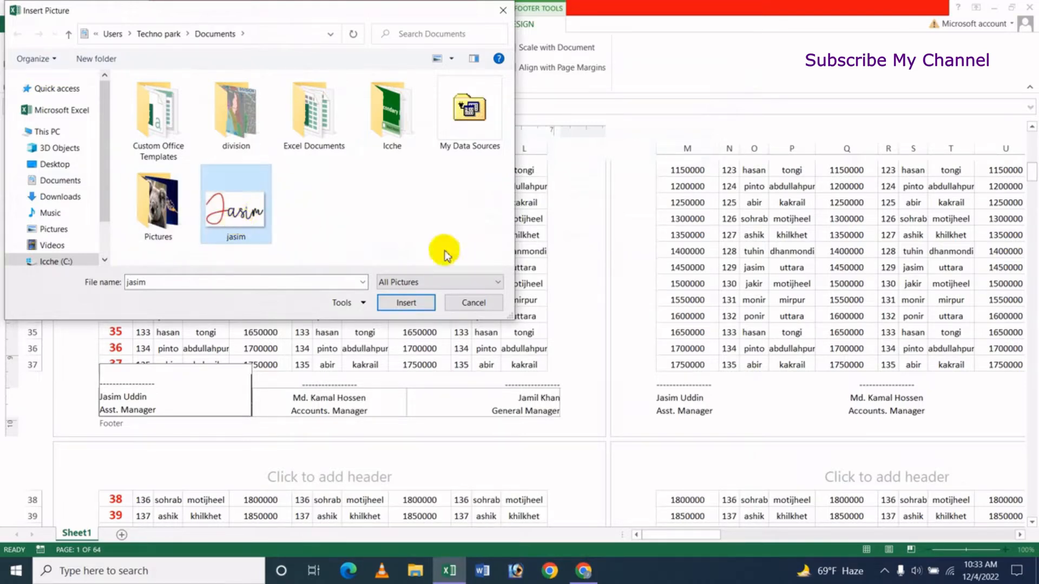
{"action": "left_click", "coordinate": [405, 303]}
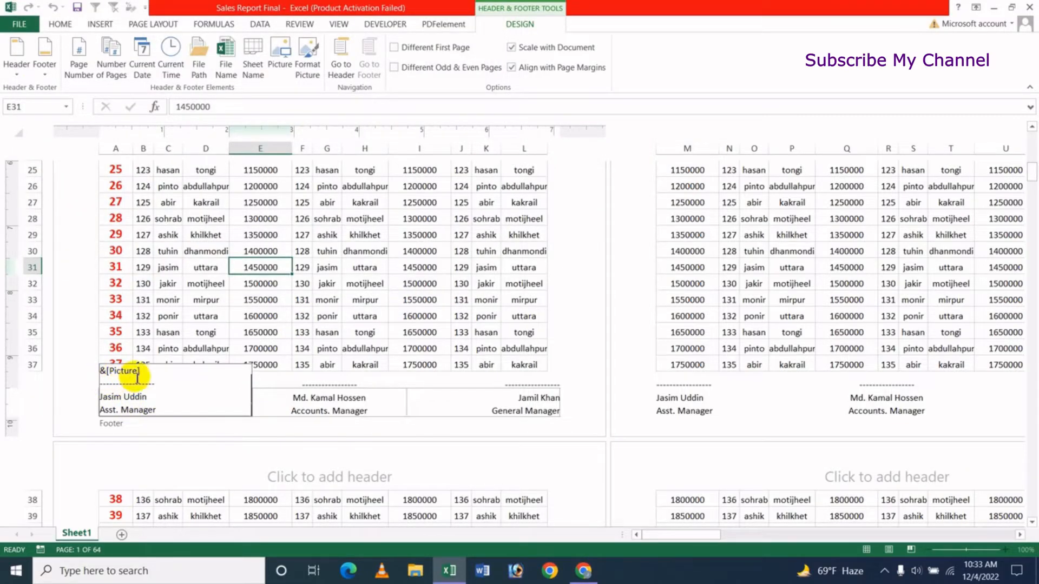
Step: Leave the left footer section and enlarge the bottom margin so the first page's data ends at row 33
{"action": "left_click", "coordinate": [375, 402]}
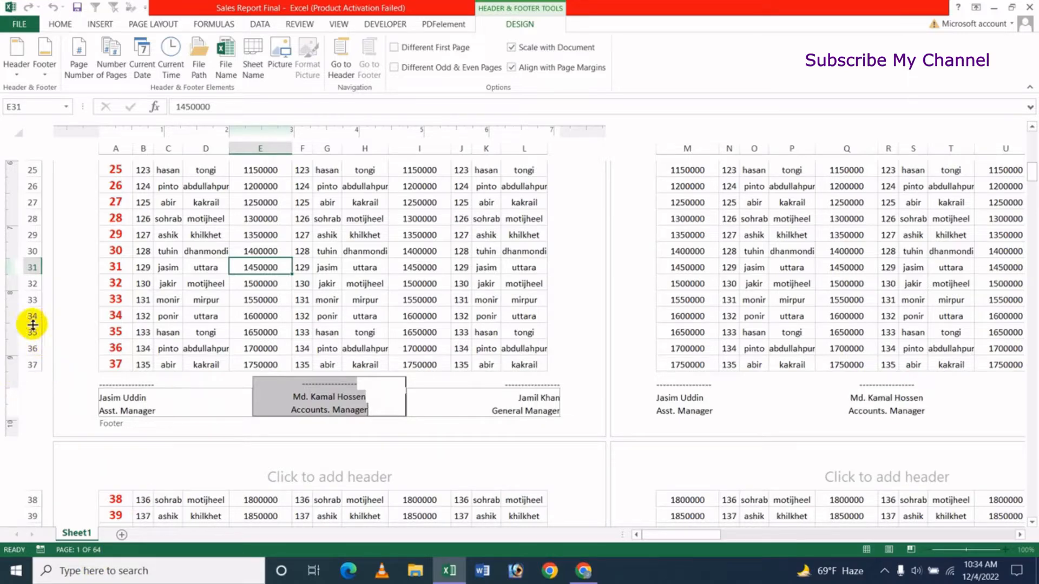
{"action": "left_click_drag", "start_coordinate": [32, 325], "coordinate": [36, 464]}
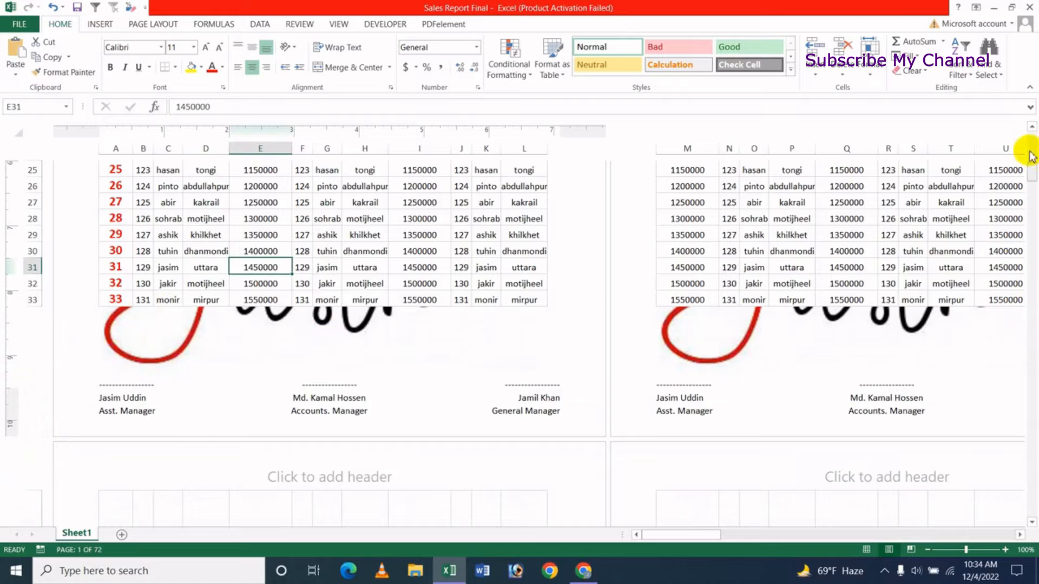
Step: Scale the left footer section's signature picture down to a height of 1.91" with the aspect ratio locked
{"action": "left_click", "coordinate": [1032, 126]}
{"action": "left_click", "coordinate": [1032, 127]}
{"action": "left_click", "coordinate": [1032, 127]}
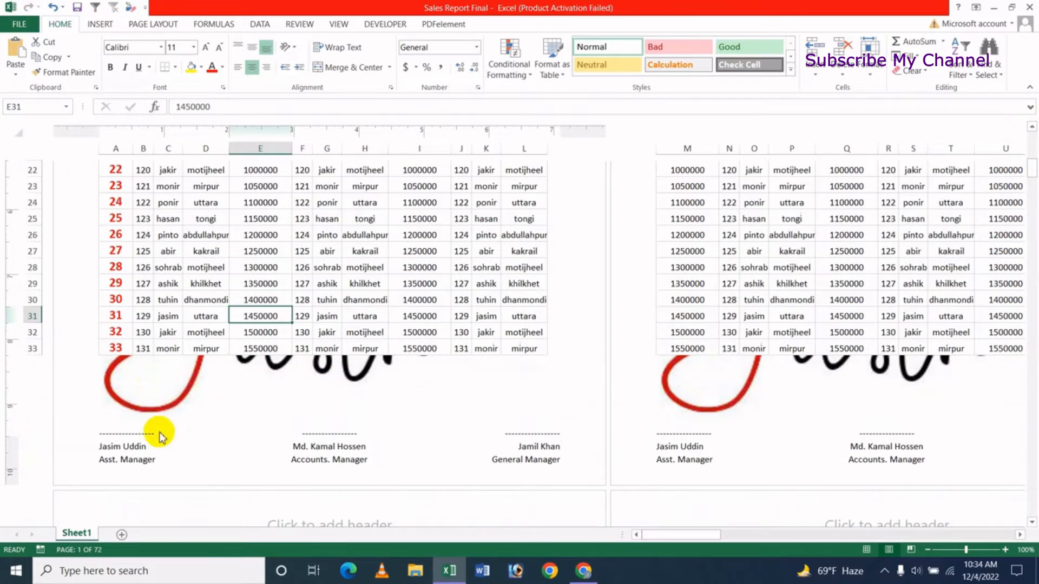
{"action": "left_click", "coordinate": [133, 447]}
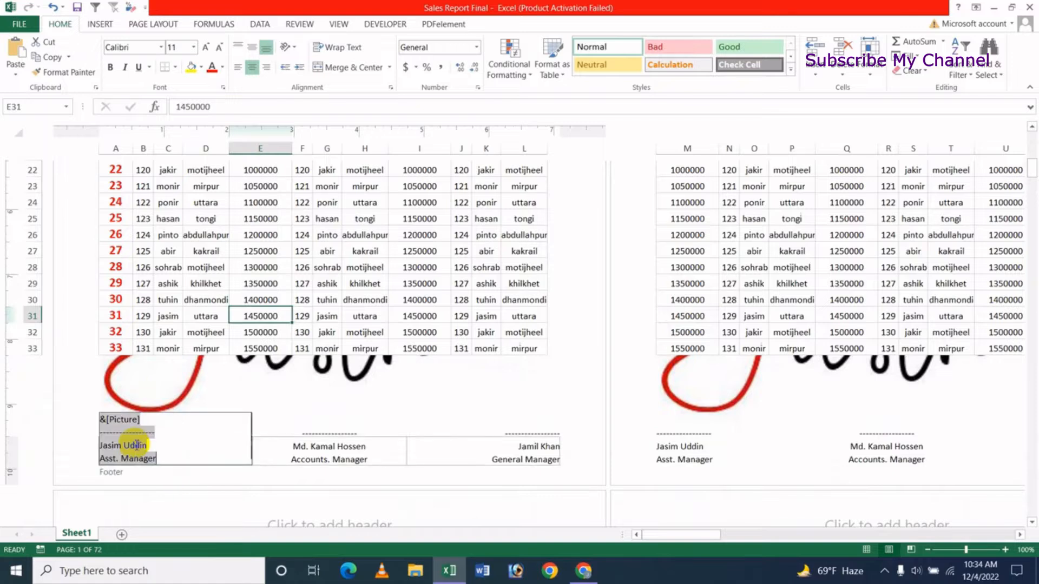
{"action": "left_click", "coordinate": [123, 421]}
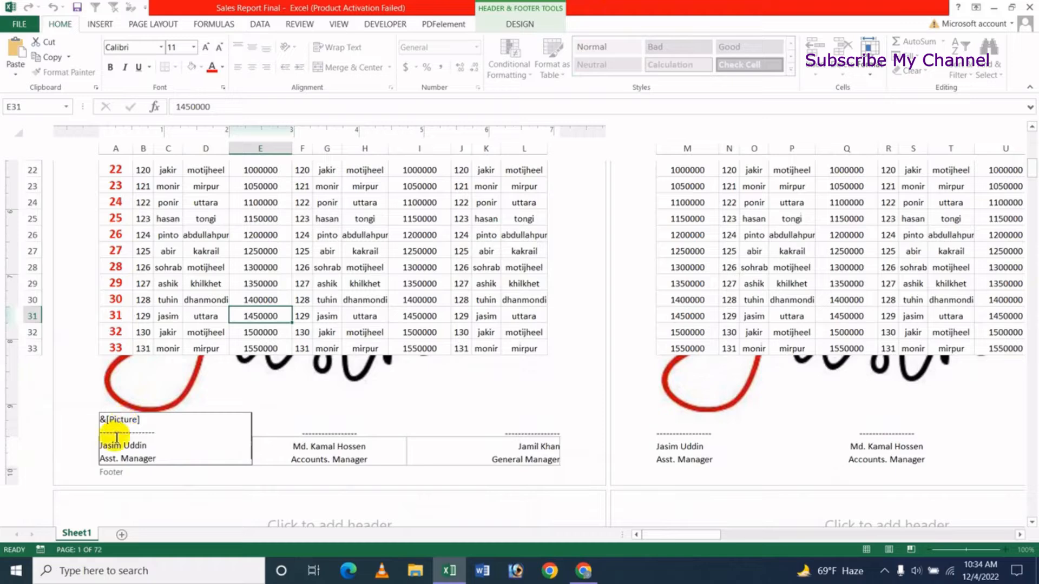
{"action": "left_click", "coordinate": [529, 24]}
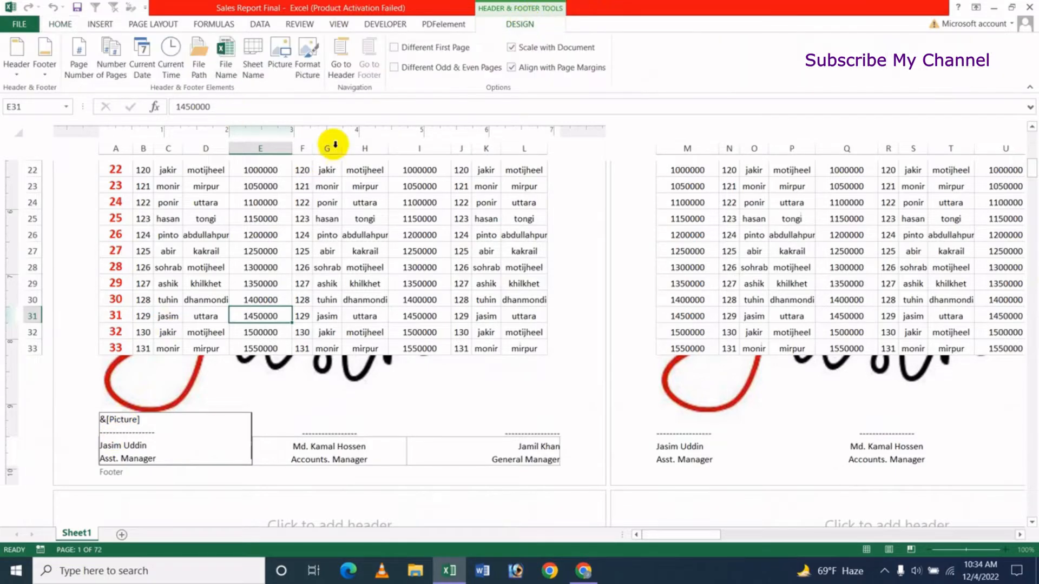
{"action": "left_click", "coordinate": [307, 70]}
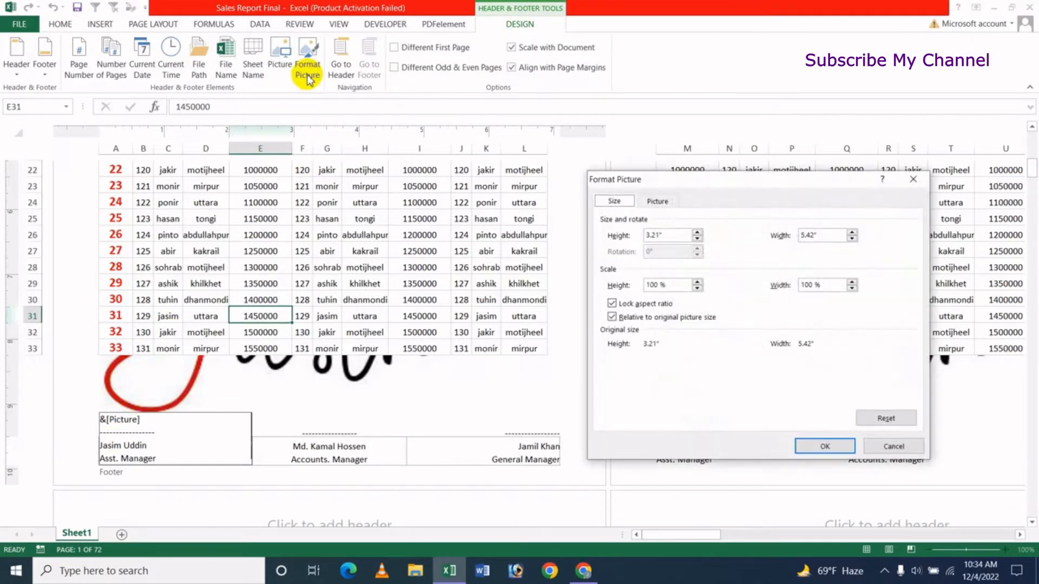
{"action": "left_click", "coordinate": [698, 240]}
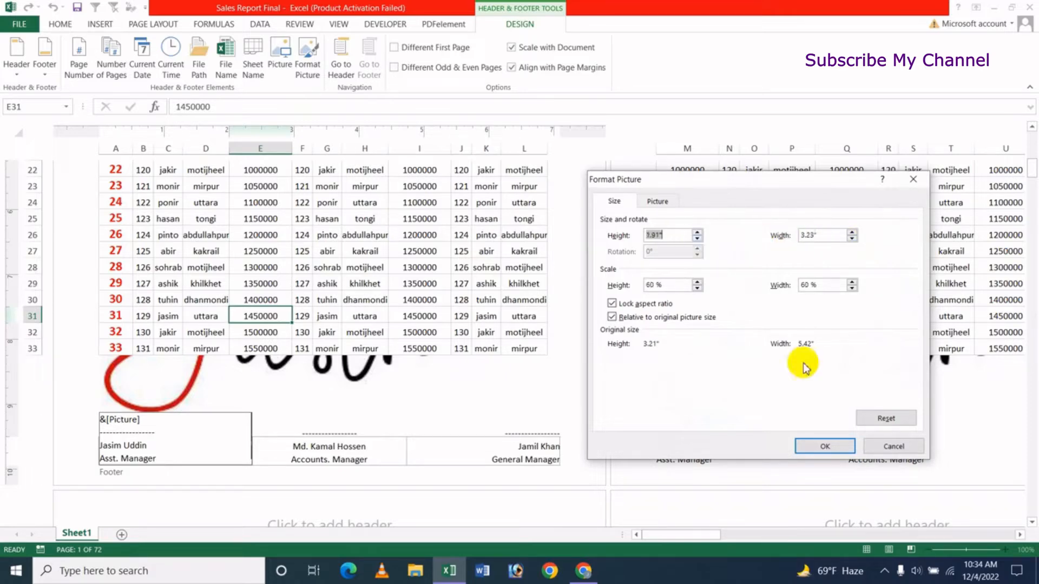
{"action": "left_click", "coordinate": [824, 446]}
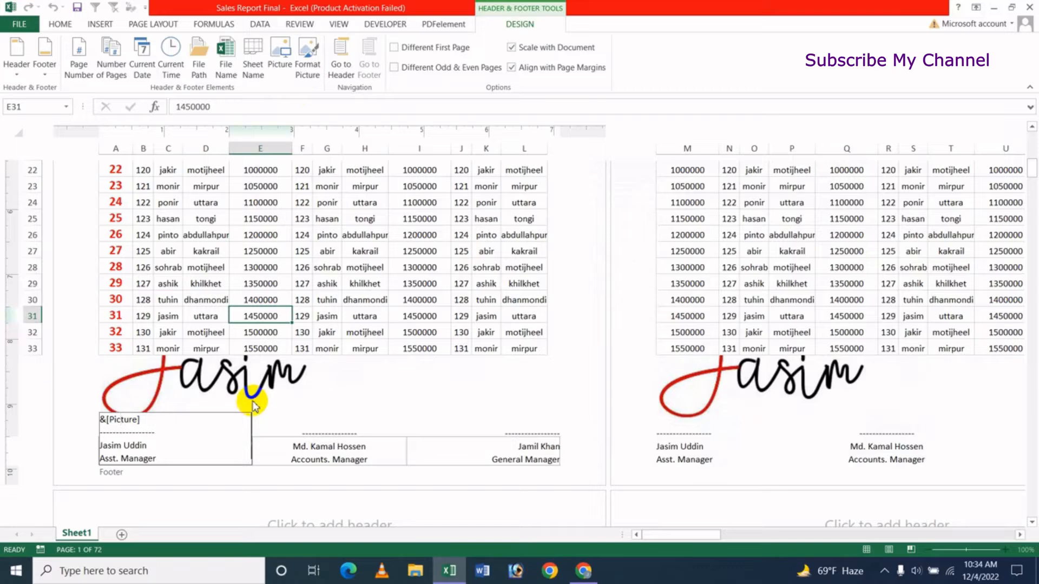
Step: Unlock the left signature picture's aspect ratio and set its height to .90" and its width to 0.6"
{"action": "left_click", "coordinate": [308, 76]}
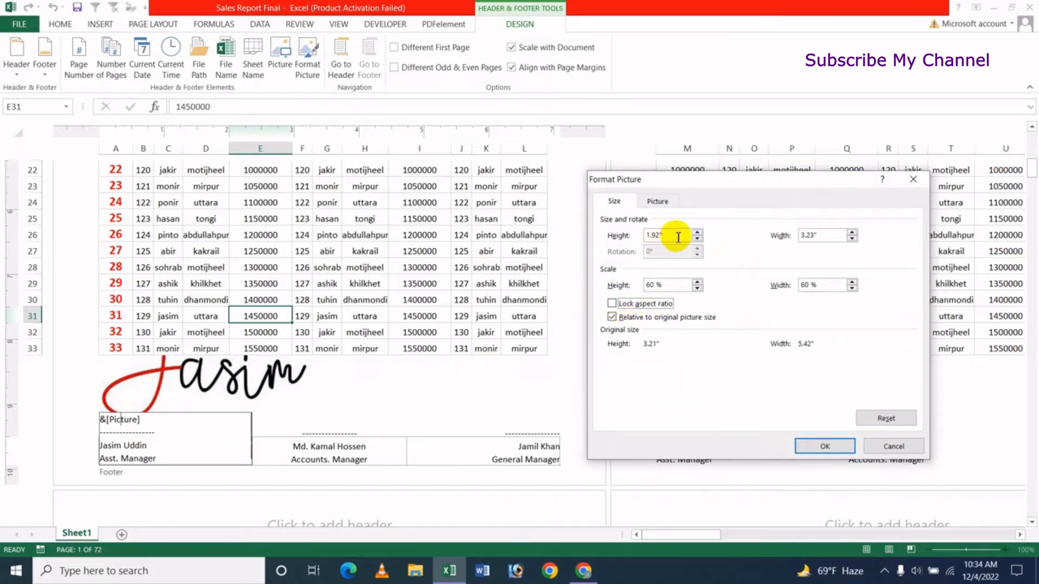
{"action": "left_click", "coordinate": [697, 239]}
{"action": "left_click", "coordinate": [696, 239]}
{"action": "left_click", "coordinate": [697, 239]}
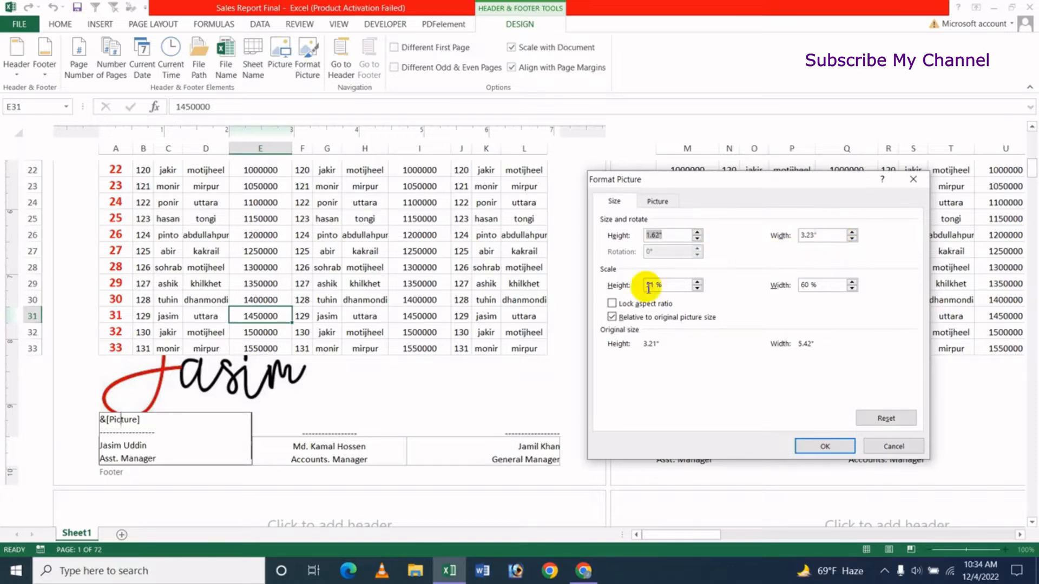
{"action": "left_click", "coordinate": [697, 240]}
{"action": "left_click", "coordinate": [697, 239]}
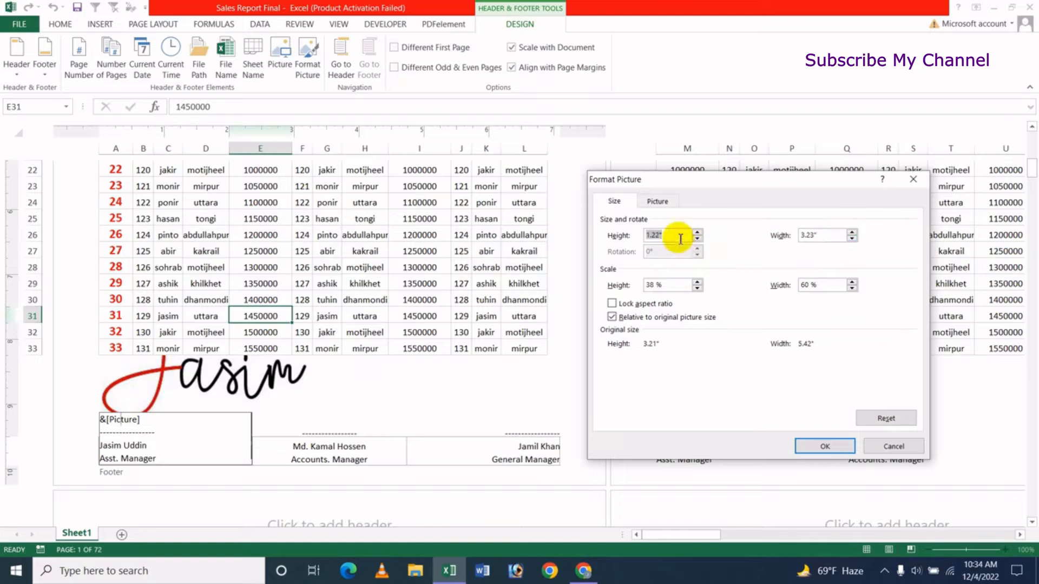
{"action": "left_click", "coordinate": [850, 239]}
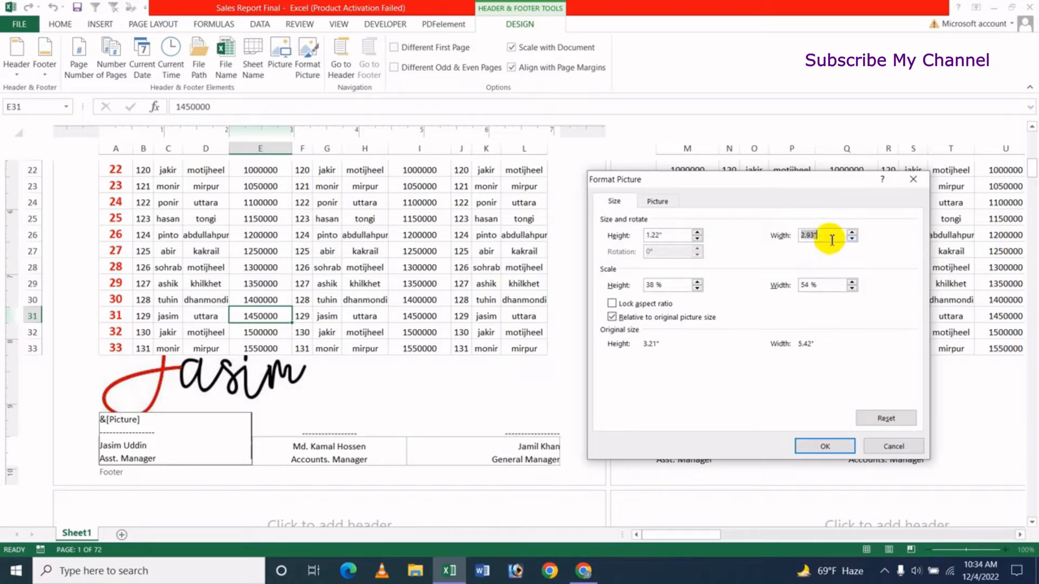
{"action": "left_click_drag", "start_coordinate": [661, 237], "coordinate": [548, 238]}
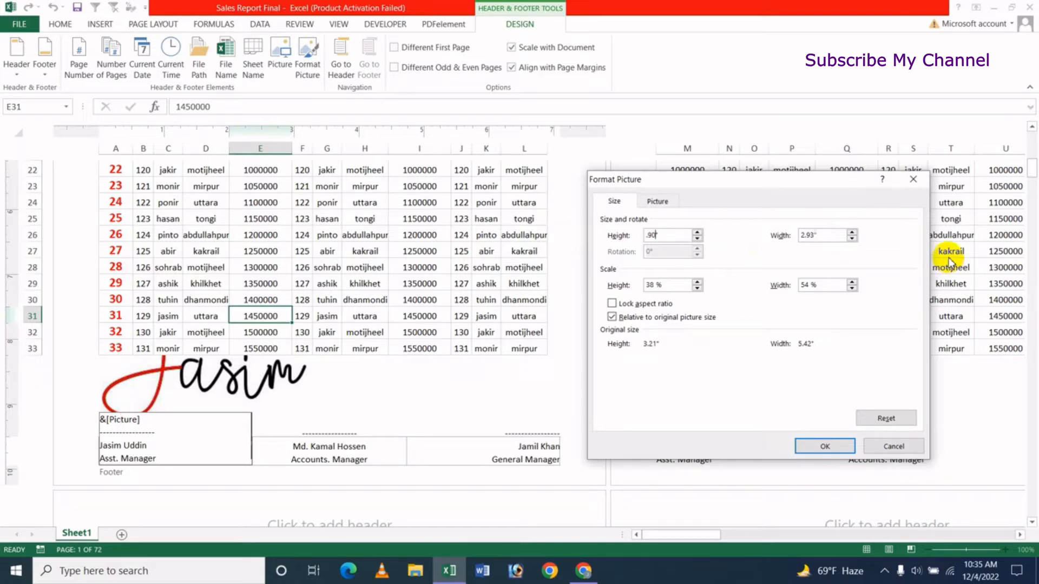
{"action": "key", "text": "Tab"}
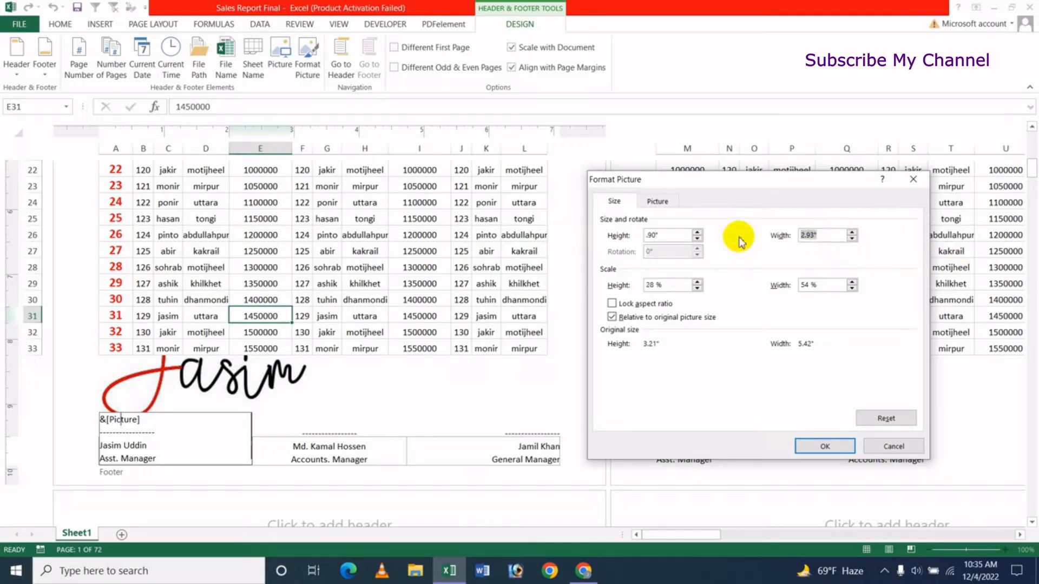
{"action": "left_click", "coordinate": [813, 443]}
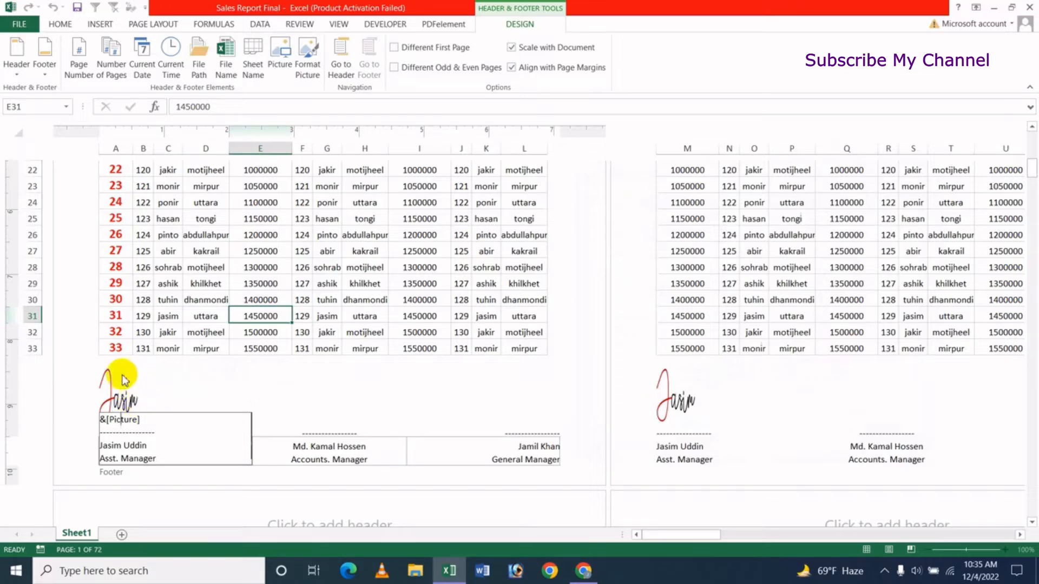
Step: Set the left signature picture's height to 1" and increase its width
{"action": "left_click", "coordinate": [304, 72]}
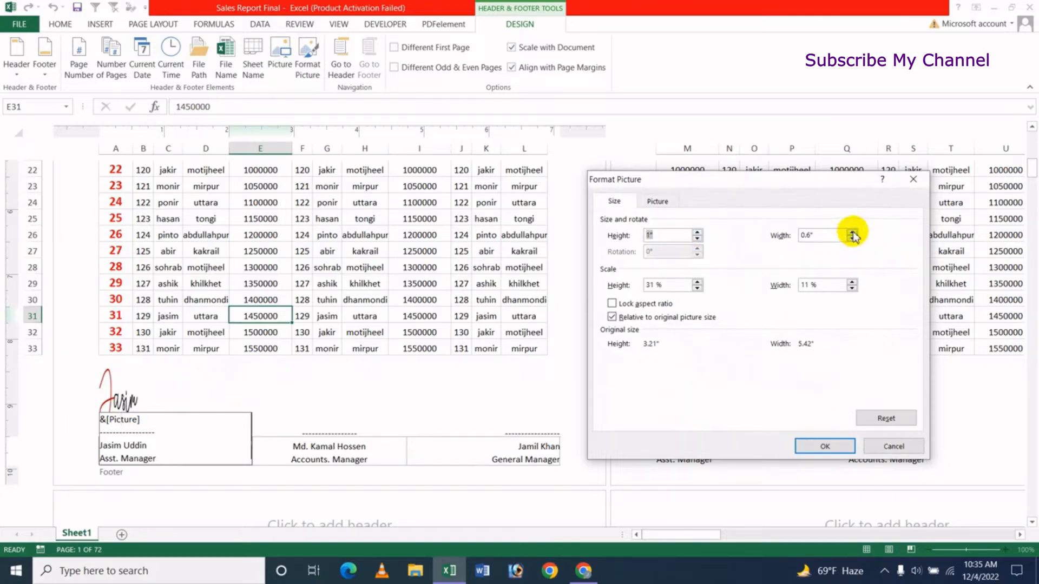
{"action": "left_click", "coordinate": [810, 445]}
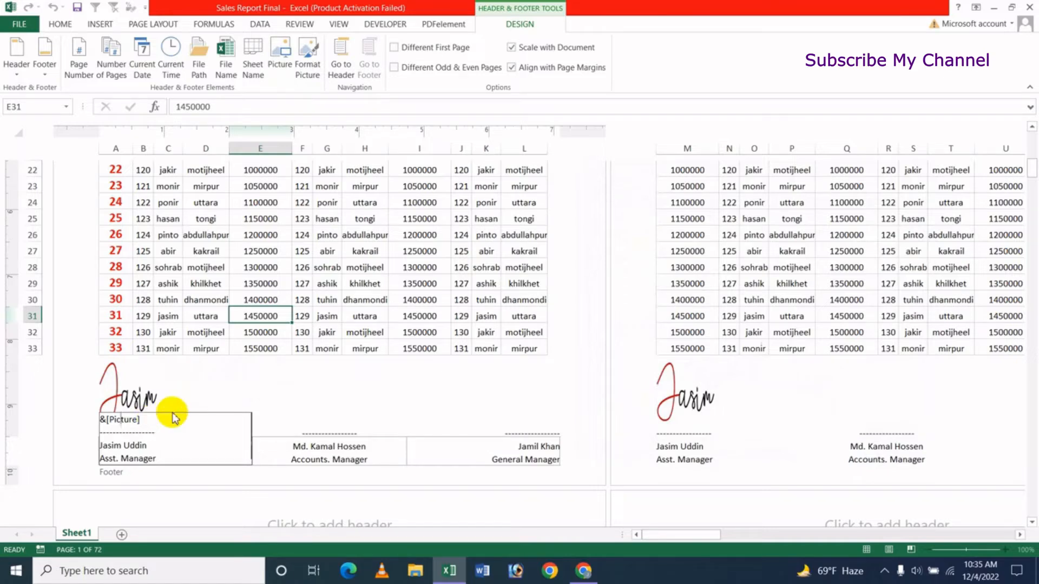
Step: Insert the same signature picture from the Documents folder above the dashed line in the center footer section
{"action": "left_click", "coordinate": [329, 449]}
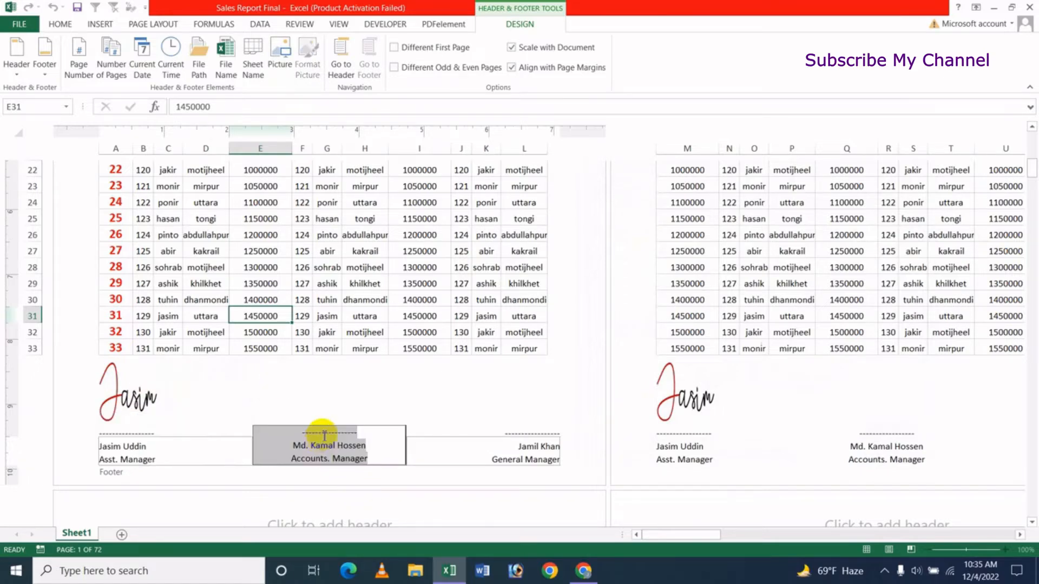
{"action": "left_click", "coordinate": [322, 434]}
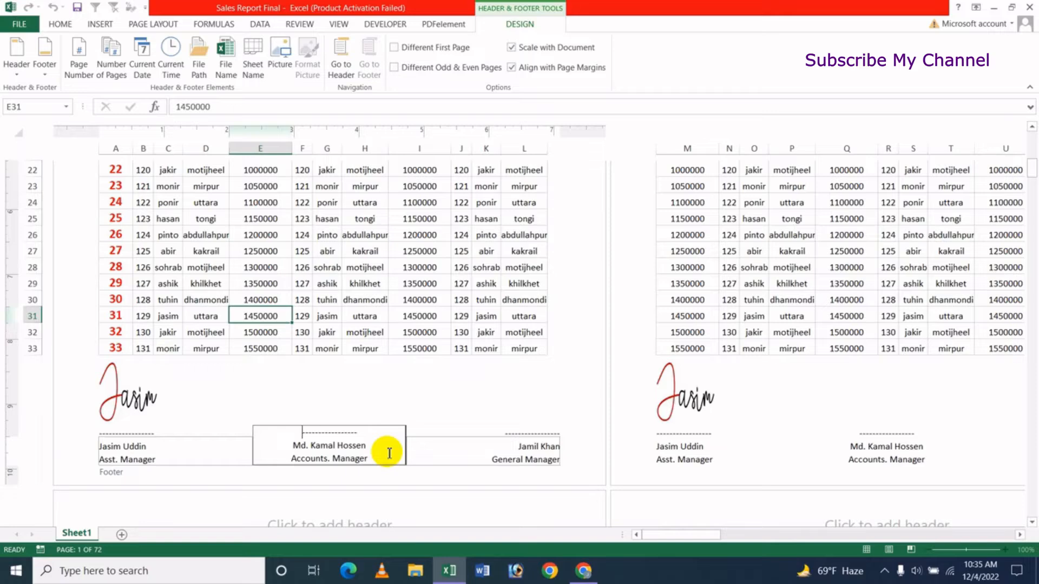
{"action": "left_click", "coordinate": [279, 54]}
{"action": "left_click", "coordinate": [389, 145]}
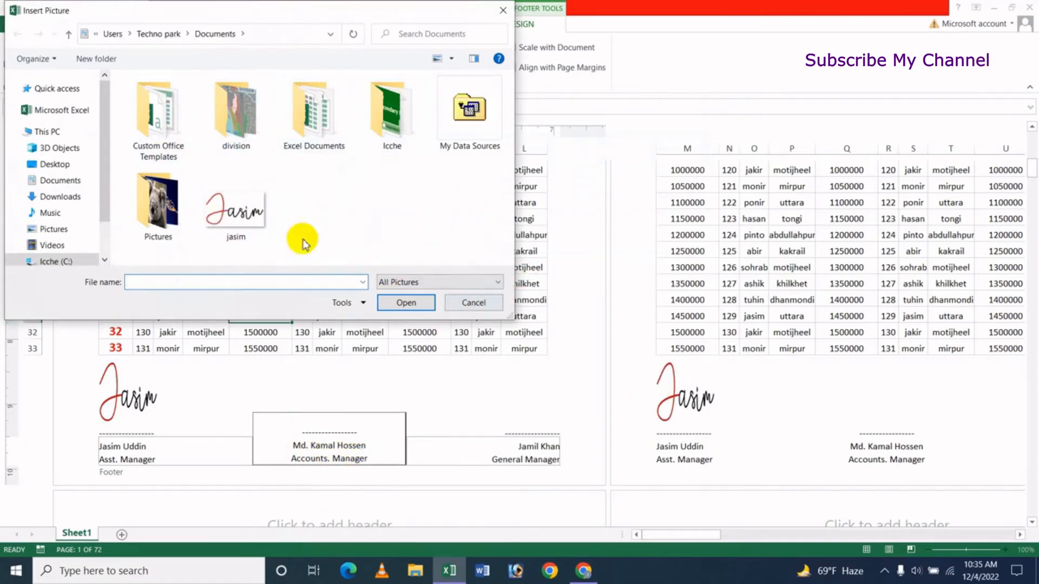
{"action": "left_click", "coordinate": [243, 220]}
{"action": "left_click", "coordinate": [412, 311]}
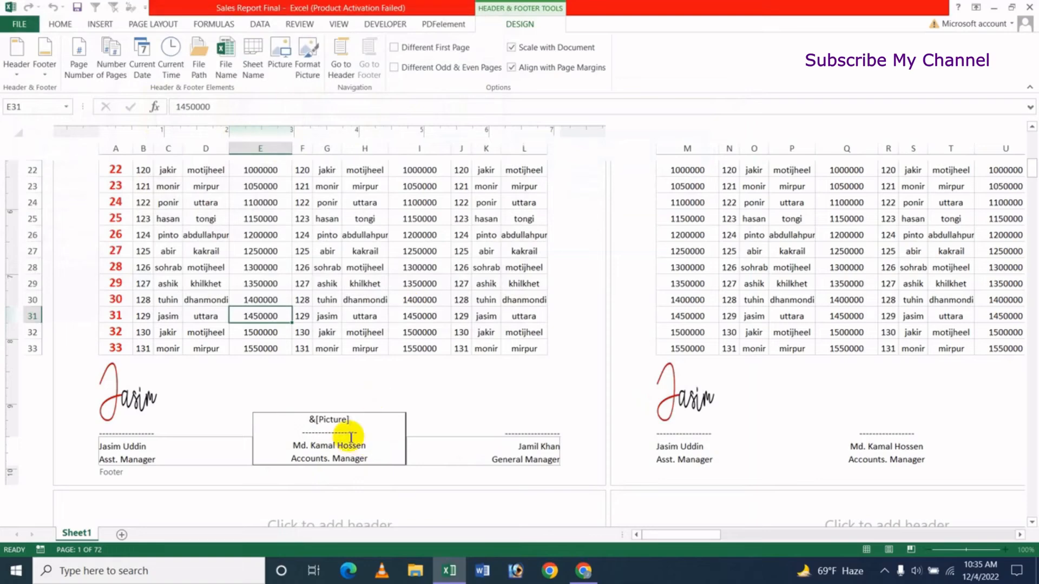
{"action": "left_click", "coordinate": [279, 52]}
{"action": "left_click", "coordinate": [548, 328]}
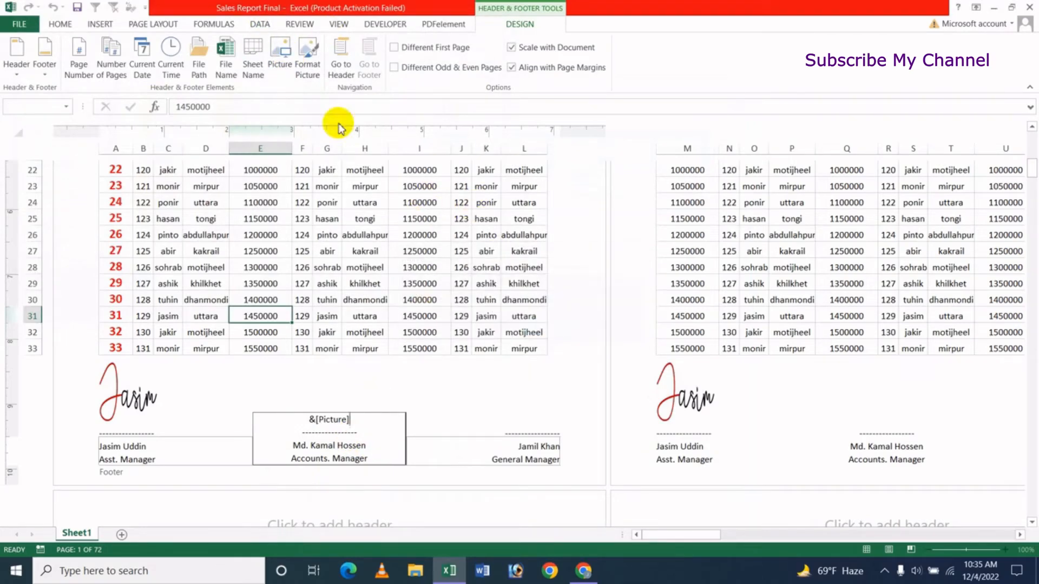
Step: Resize the center footer section's signature picture, entering a height of 1.10 and a width of .90 inches
{"action": "left_click", "coordinate": [306, 55]}
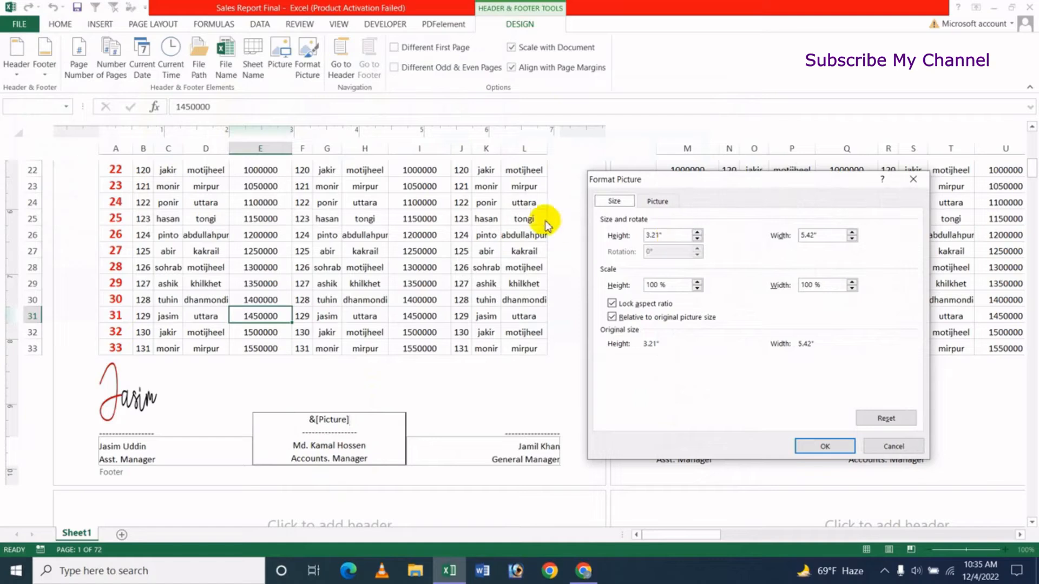
{"action": "left_click_drag", "start_coordinate": [681, 236], "coordinate": [609, 238]}
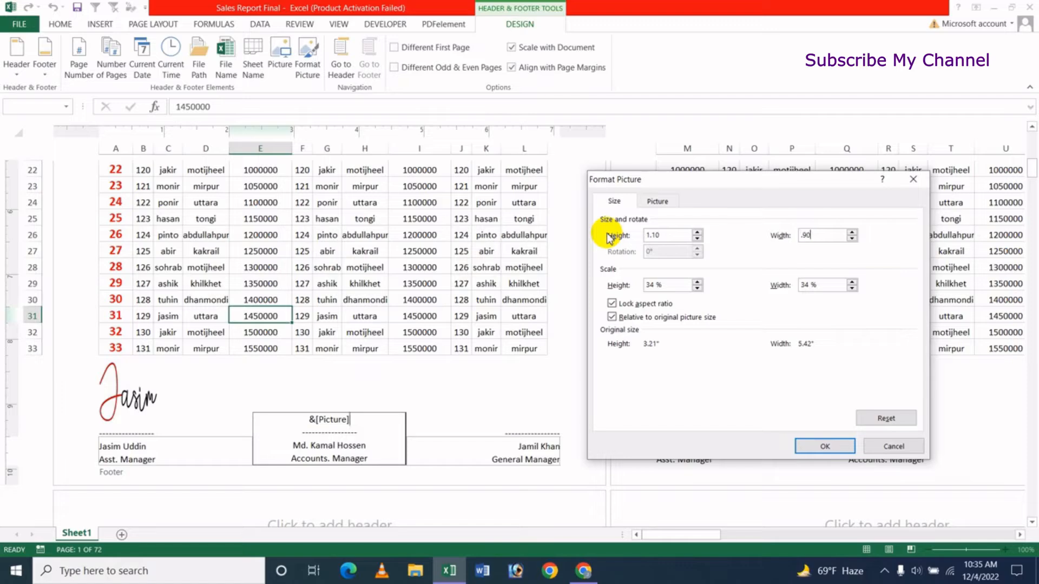
{"action": "left_click", "coordinate": [813, 448]}
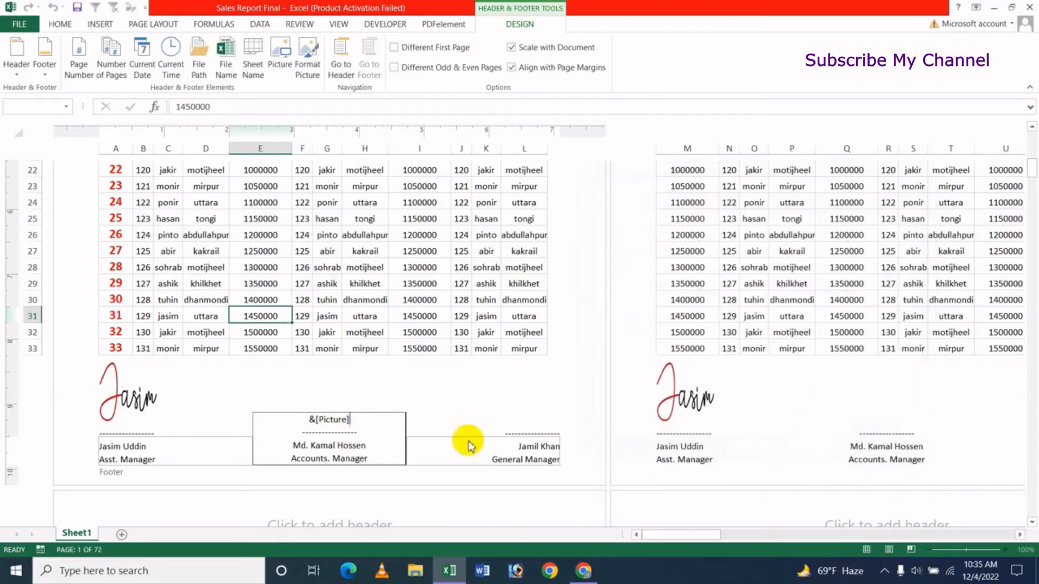
{"action": "left_click", "coordinate": [511, 446]}
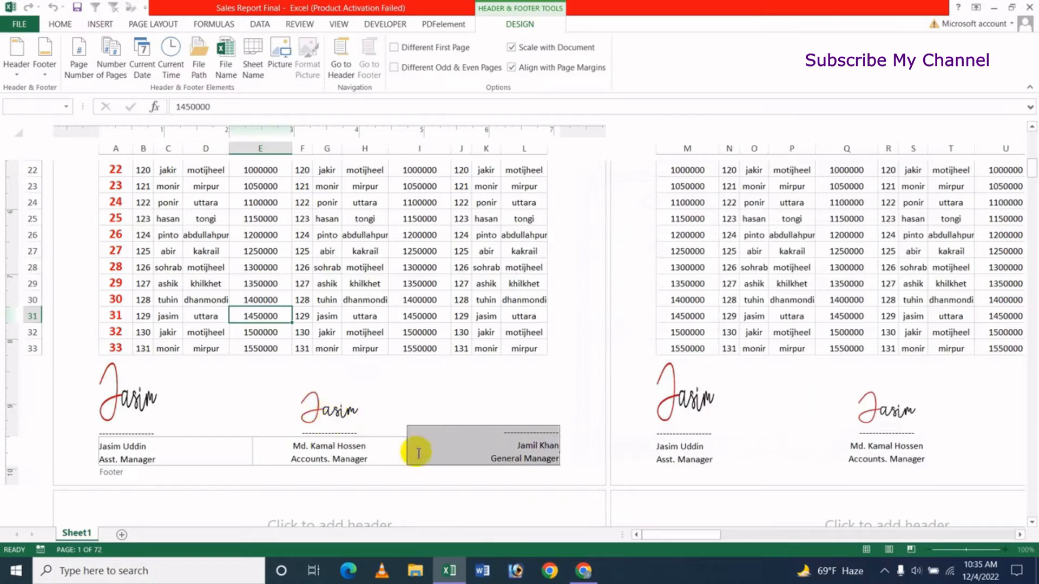
{"action": "left_click", "coordinate": [396, 452]}
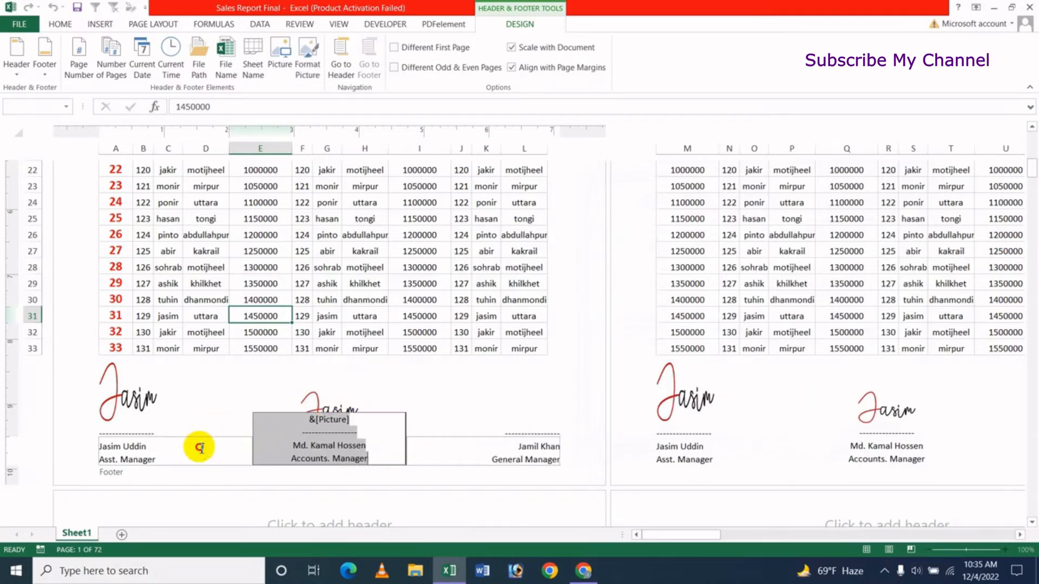
{"action": "left_click", "coordinate": [195, 440]}
{"action": "left_click", "coordinate": [450, 464]}
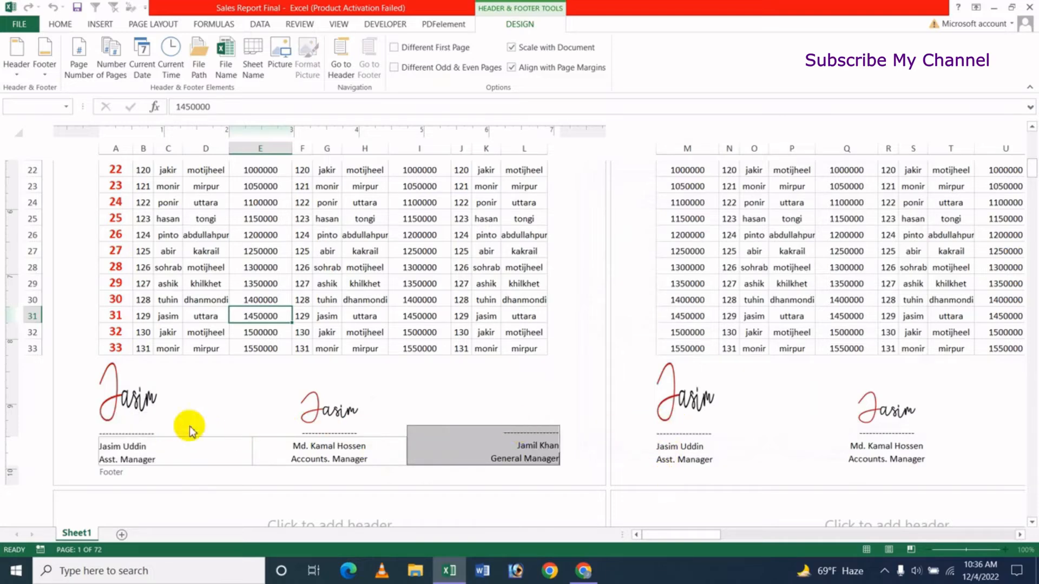
Step: Leave footer editing, check the footer signatures on page 1 in the print preview, and return to the sheet
{"action": "left_click_drag", "start_coordinate": [680, 536], "coordinate": [640, 533]}
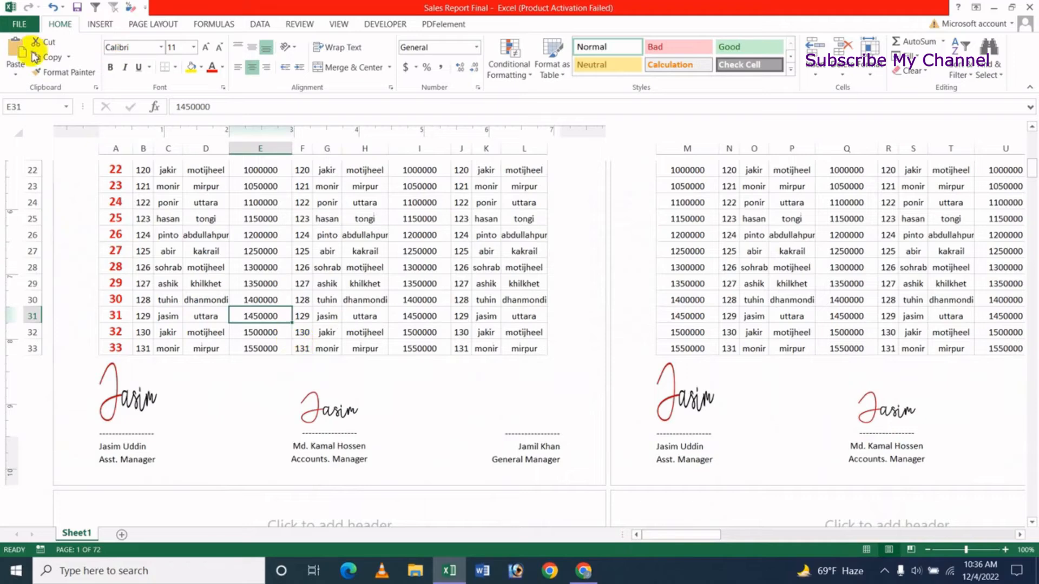
{"action": "left_click", "coordinate": [23, 26]}
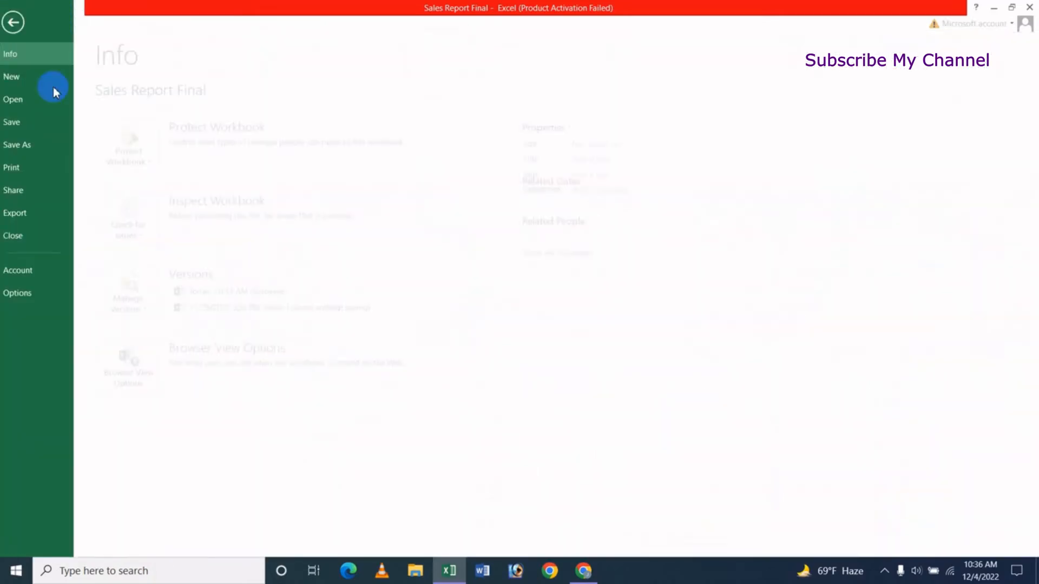
{"action": "left_click", "coordinate": [22, 167]}
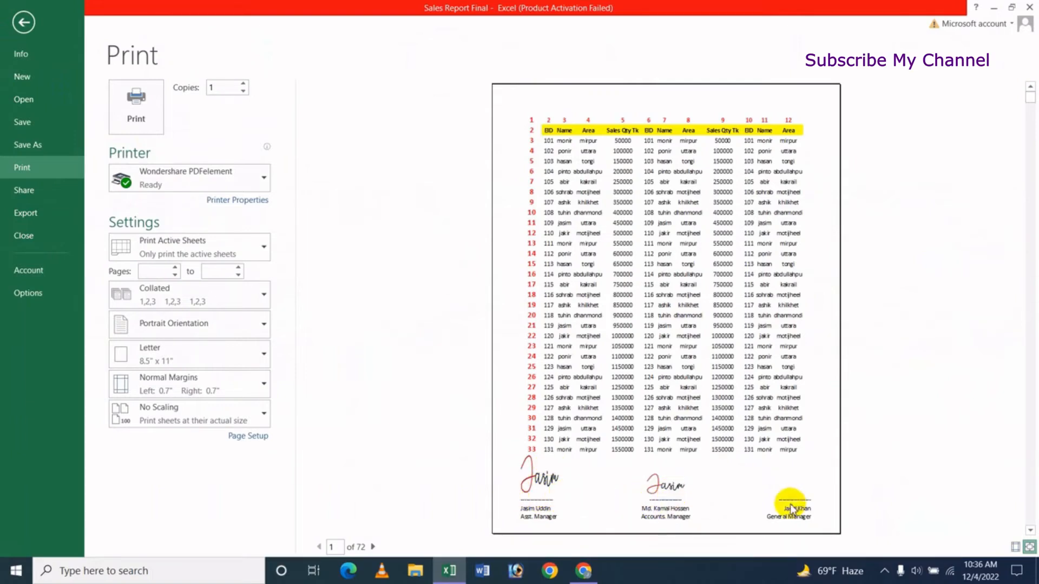
{"action": "left_click", "coordinate": [24, 25]}
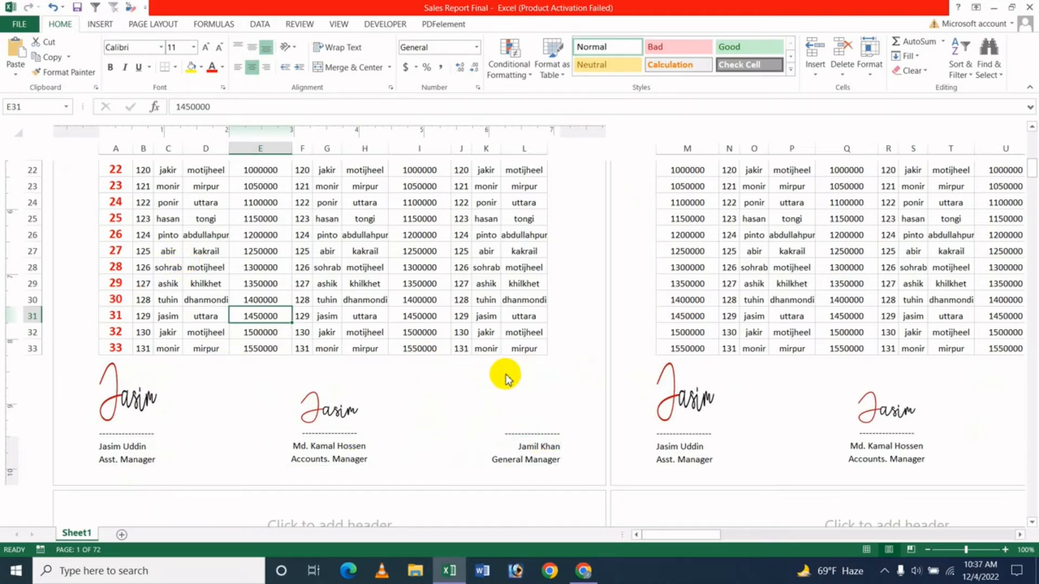
Step: Switch to Chrome to view the JK Update Technology channel's video list on YouTube, and return to Excel
{"action": "left_click", "coordinate": [589, 577]}
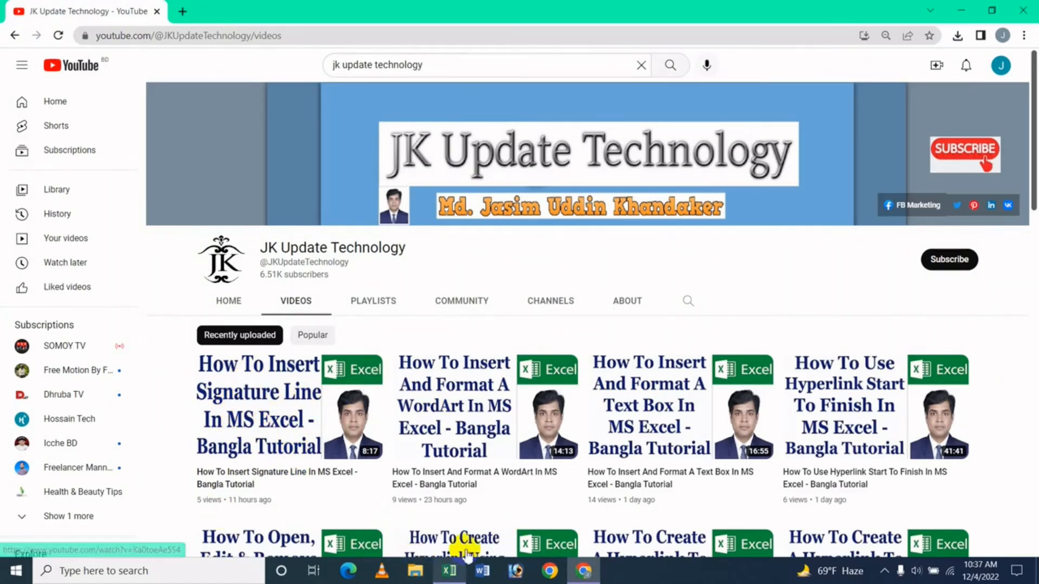
{"action": "left_click", "coordinate": [448, 571]}
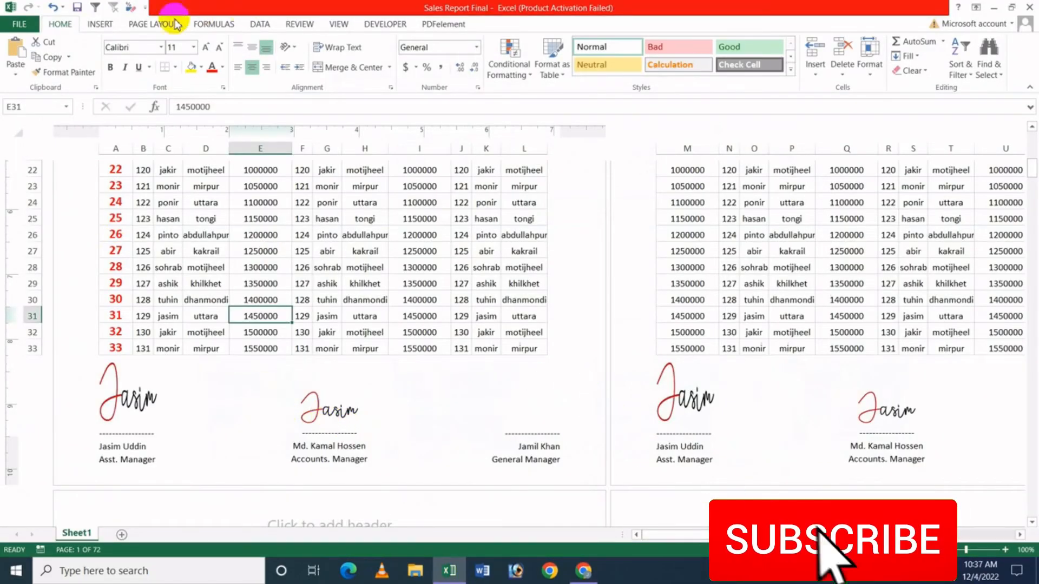
Step: Examine the Signature Setup fields for a signature line at cell I28, cancel, and look up the signature line tutorial in Chrome before returning to Excel
{"action": "left_click", "coordinate": [400, 267]}
{"action": "left_click", "coordinate": [103, 25]}
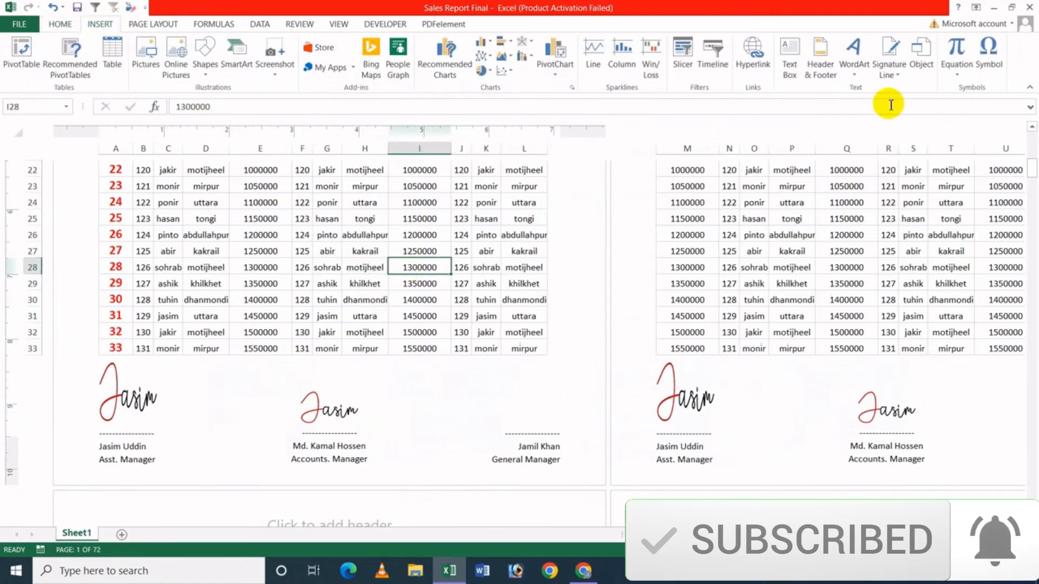
{"action": "left_click", "coordinate": [899, 78]}
{"action": "left_click", "coordinate": [913, 89]}
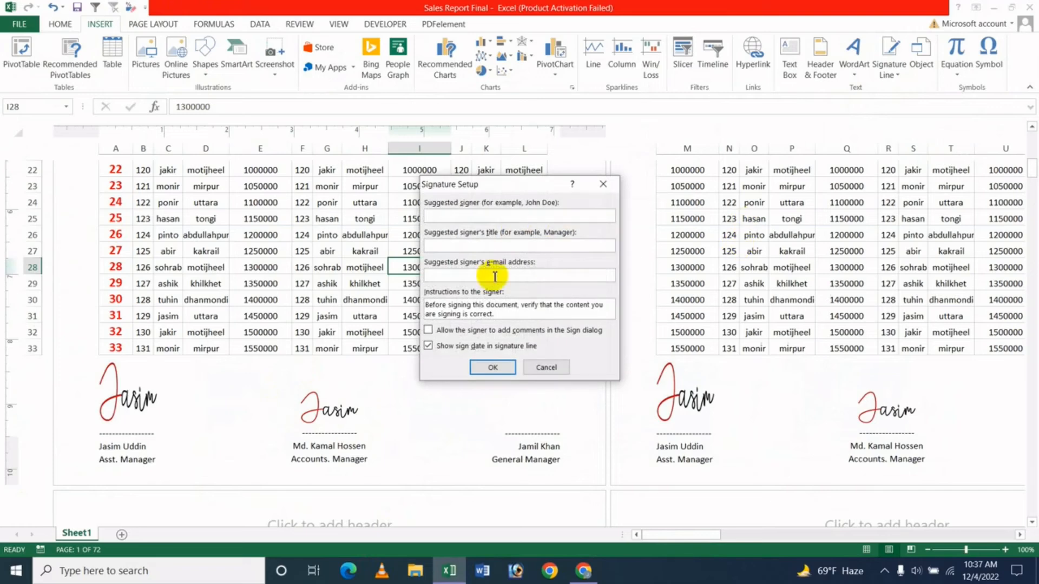
{"action": "left_click", "coordinate": [556, 369]}
{"action": "left_click", "coordinate": [583, 571]}
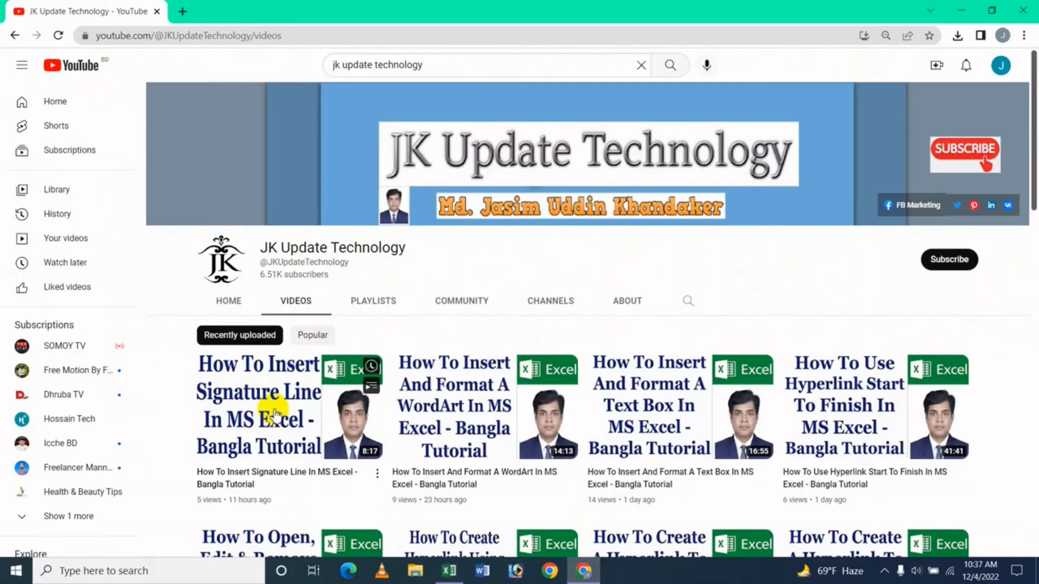
{"action": "left_click", "coordinate": [448, 571]}
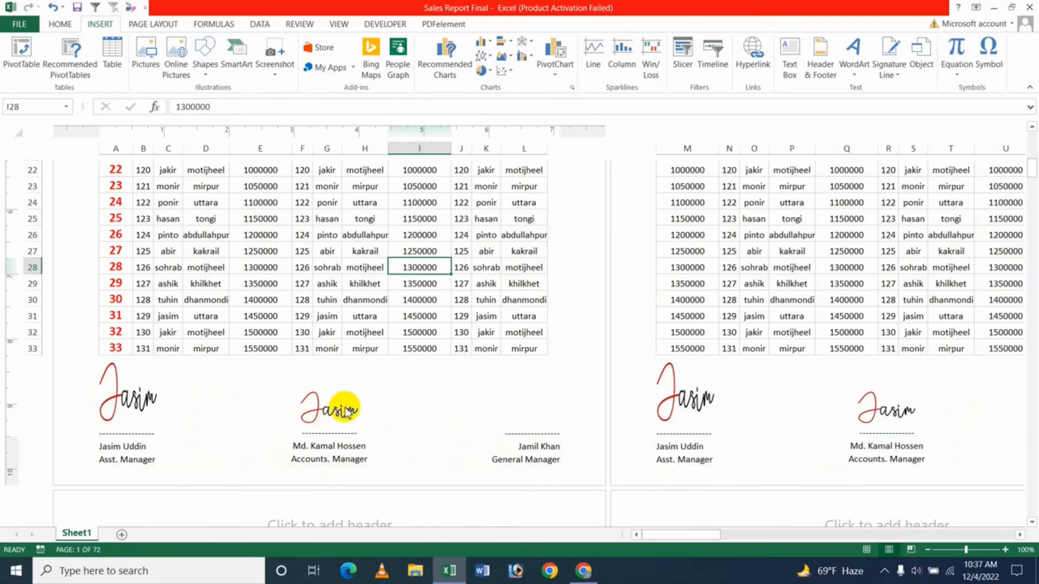
Step: Review the size, crop and image control settings of the left footer section's signature picture, and close them without changes
{"action": "left_click", "coordinate": [220, 296]}
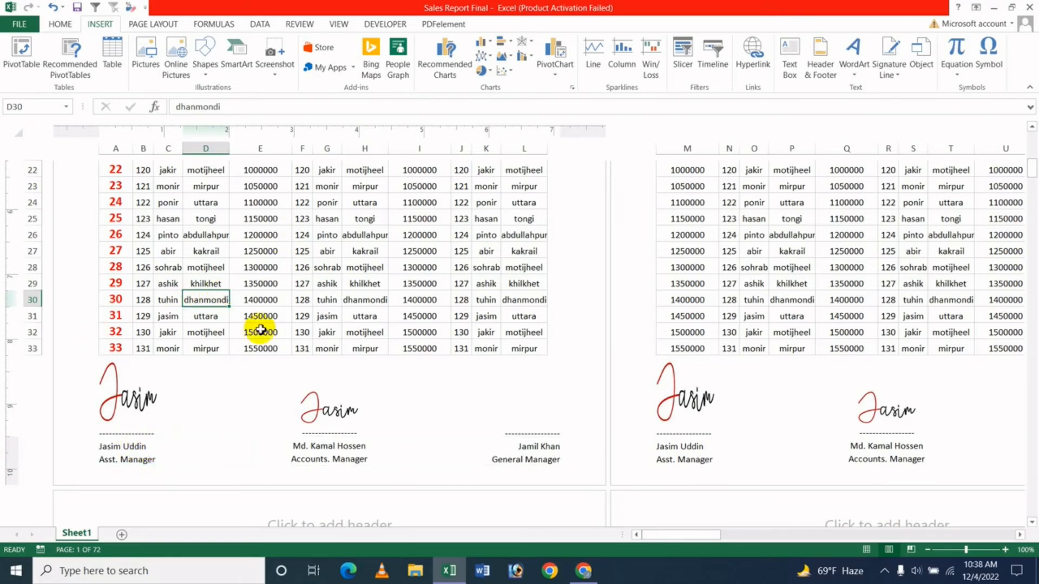
{"action": "left_click", "coordinate": [138, 436]}
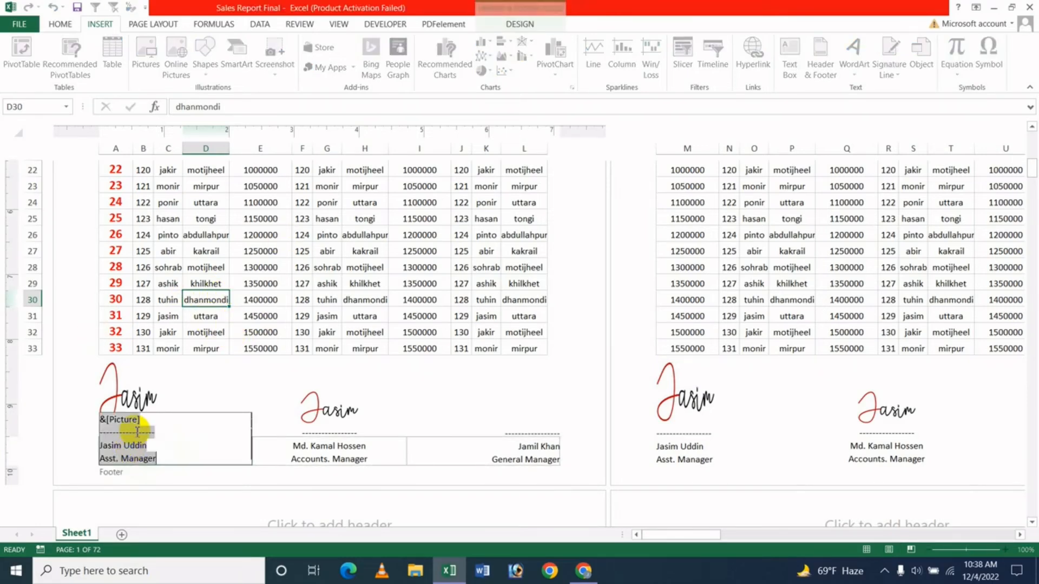
{"action": "left_click", "coordinate": [120, 424]}
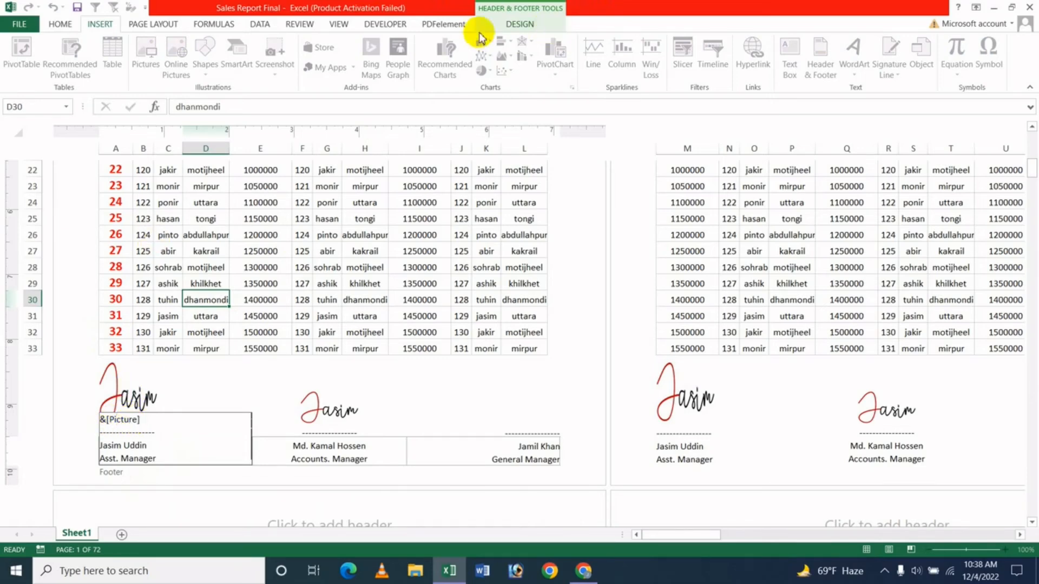
{"action": "left_click", "coordinate": [517, 24]}
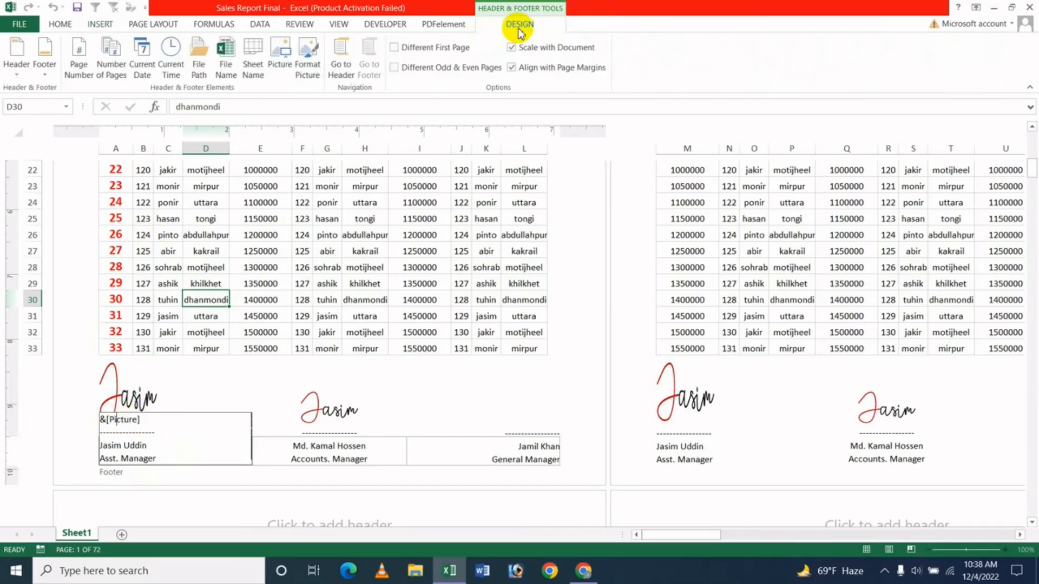
{"action": "left_click", "coordinate": [307, 59]}
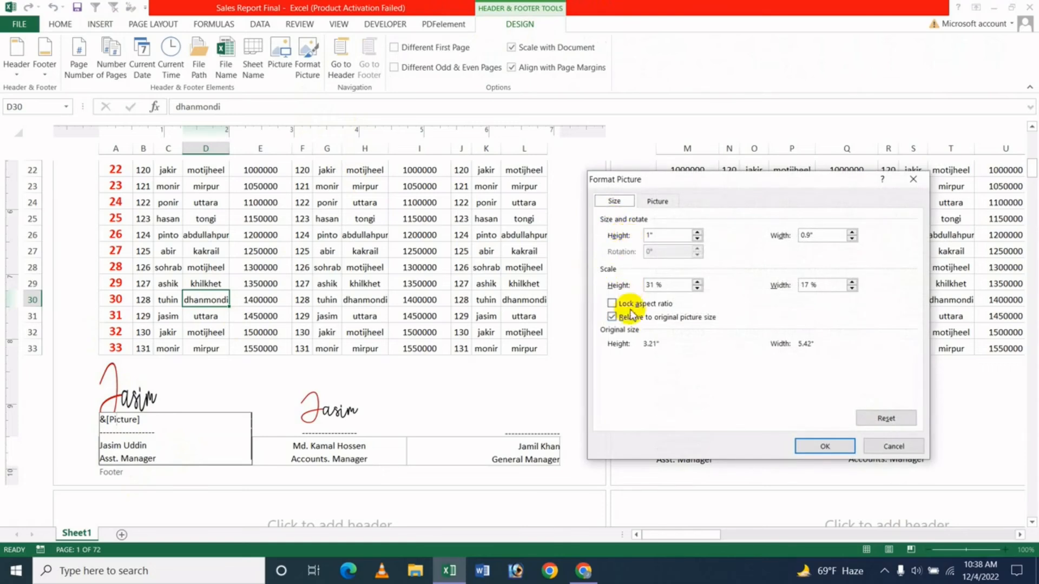
{"action": "left_click", "coordinate": [658, 203]}
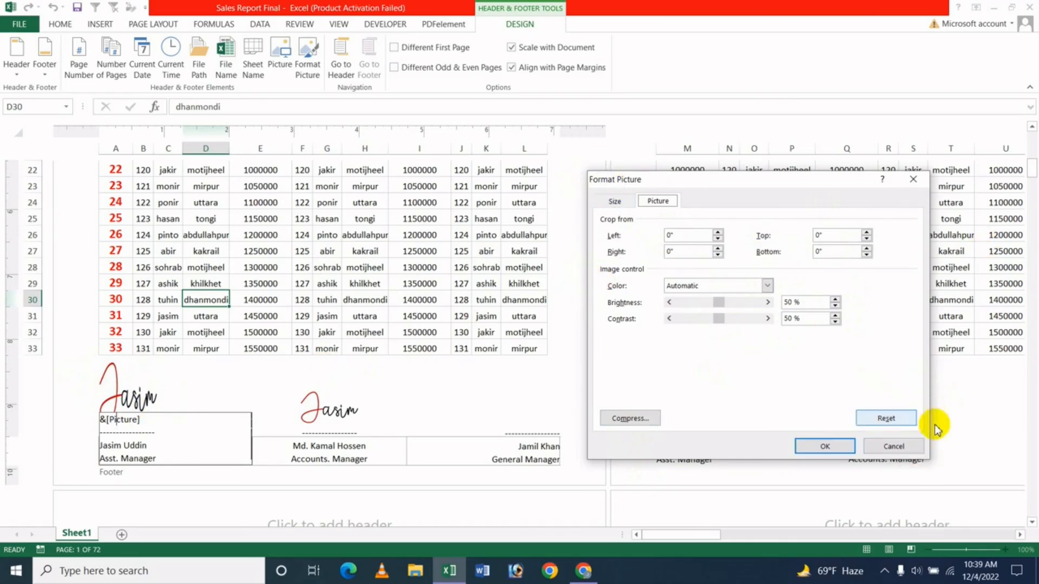
{"action": "left_click", "coordinate": [893, 446]}
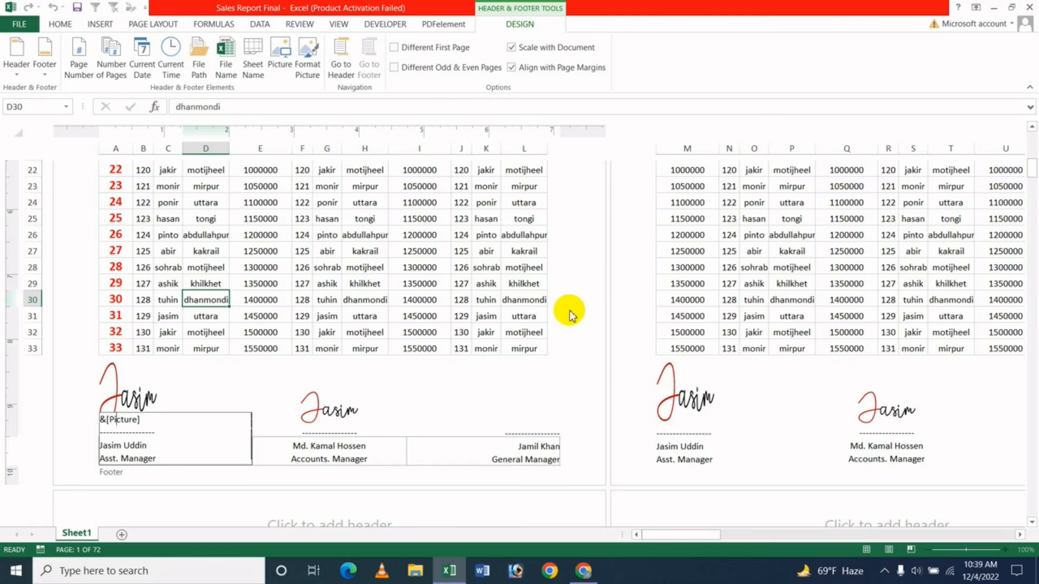
Step: Switch to Chrome to show the JK Update Technology YouTube channel's videos page
{"action": "left_click", "coordinate": [583, 571]}
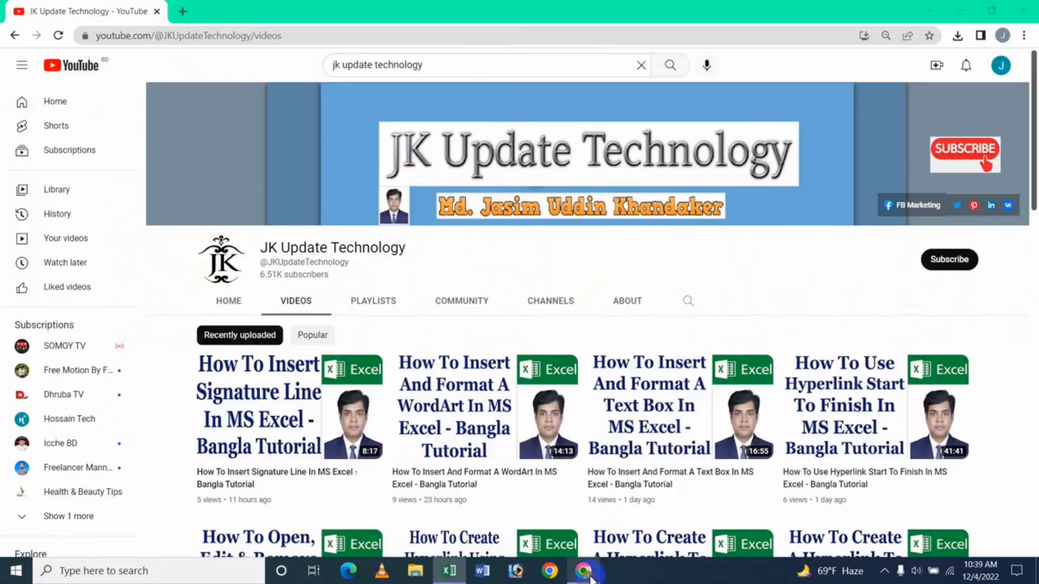